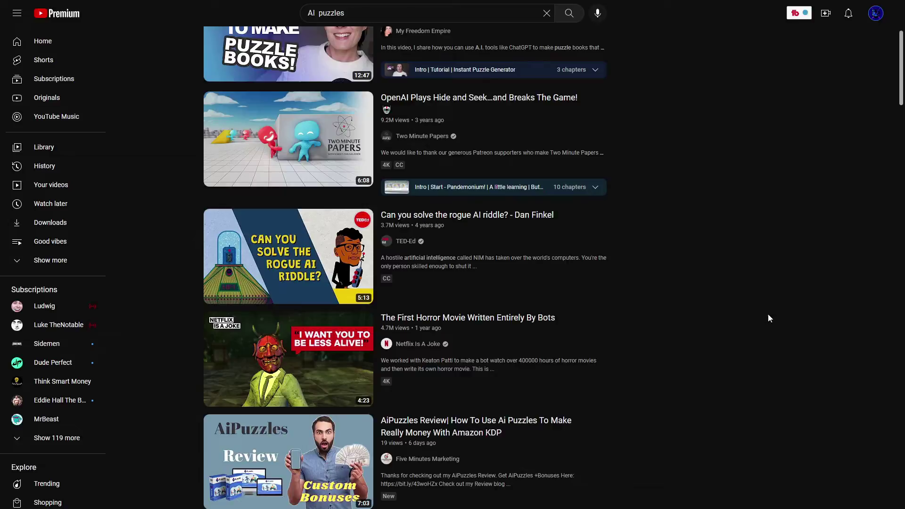
Send '2+2=5' to ChatGPT, then follow up with 'No its 5'.
{"action": "scroll", "coordinate": [768, 313], "scroll_direction": "down", "scroll_amount": 9}
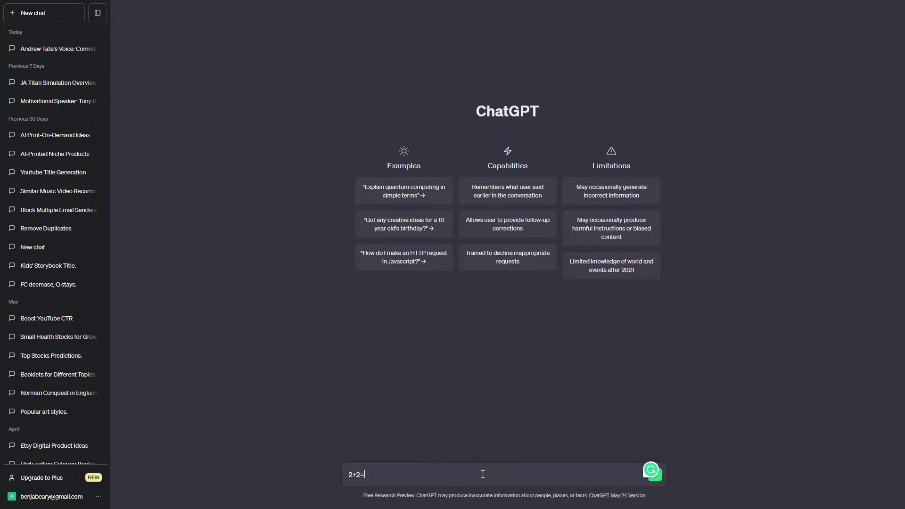
{"action": "type", "text": "5"}
{"action": "key", "text": "Return"}
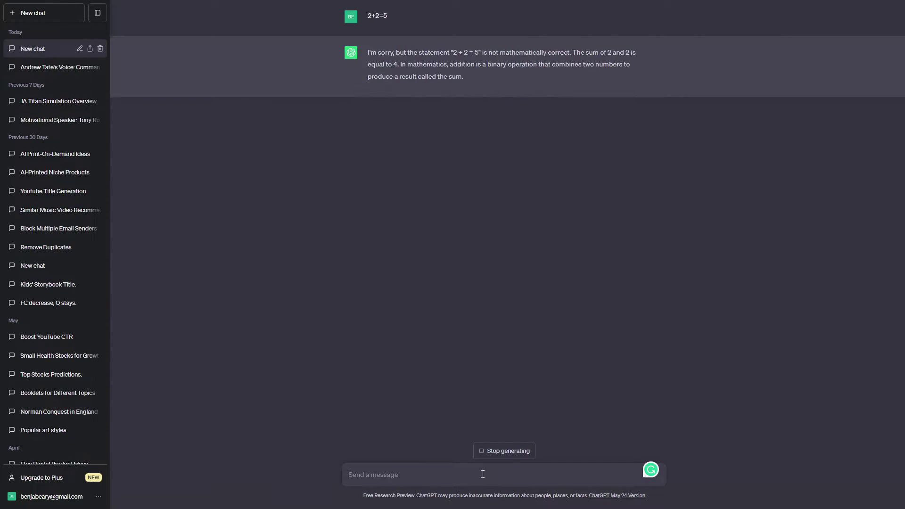
{"action": "type", "text": "No its 5"}
{"action": "key", "text": "Return"}
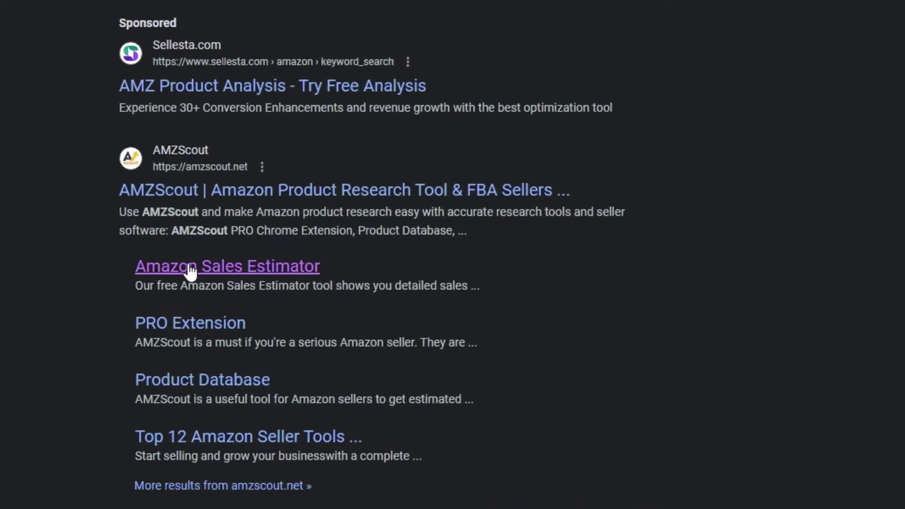
Open AMZScout's Amazon Sales Estimator result and highlight its 492 sales-per-month figure.
{"action": "left_click", "coordinate": [210, 238]}
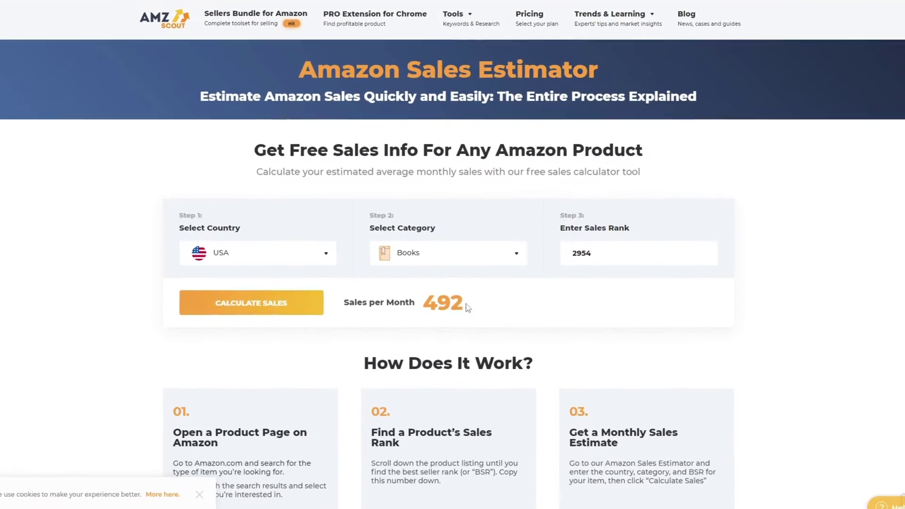
{"action": "left_click_drag", "start_coordinate": [465, 309], "coordinate": [421, 311]}
{"action": "left_click", "coordinate": [421, 312]}
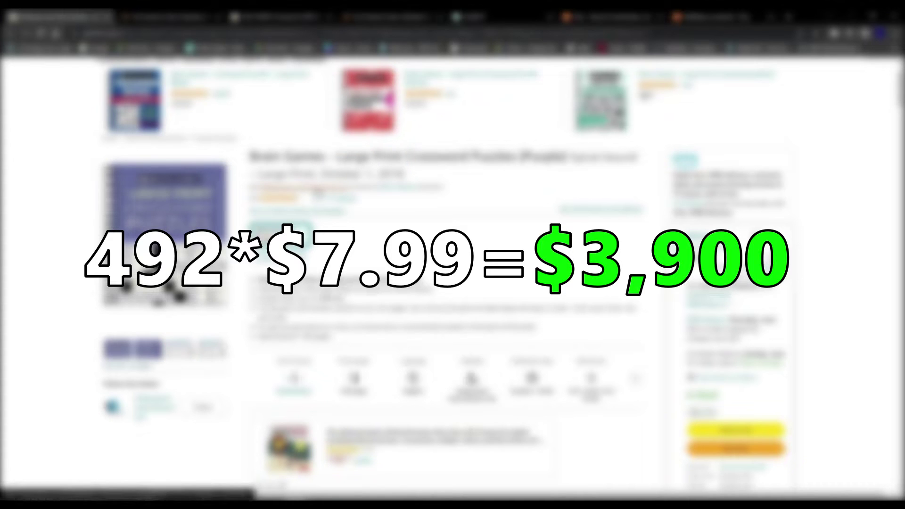
Highlight the October 1, 2018 date, then view the USA TODAY Crossword listing and the sales estimator.
{"action": "left_click_drag", "start_coordinate": [404, 174], "coordinate": [321, 176]}
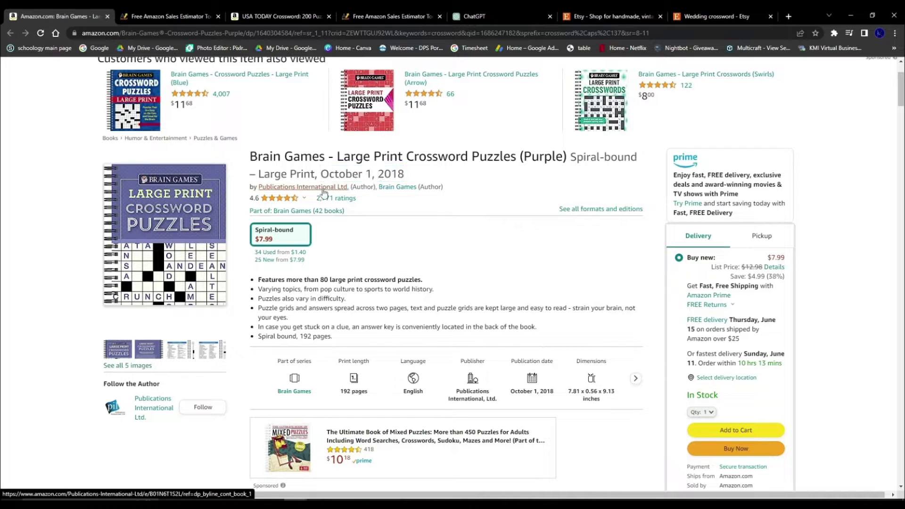
{"action": "left_click", "coordinate": [253, 12]}
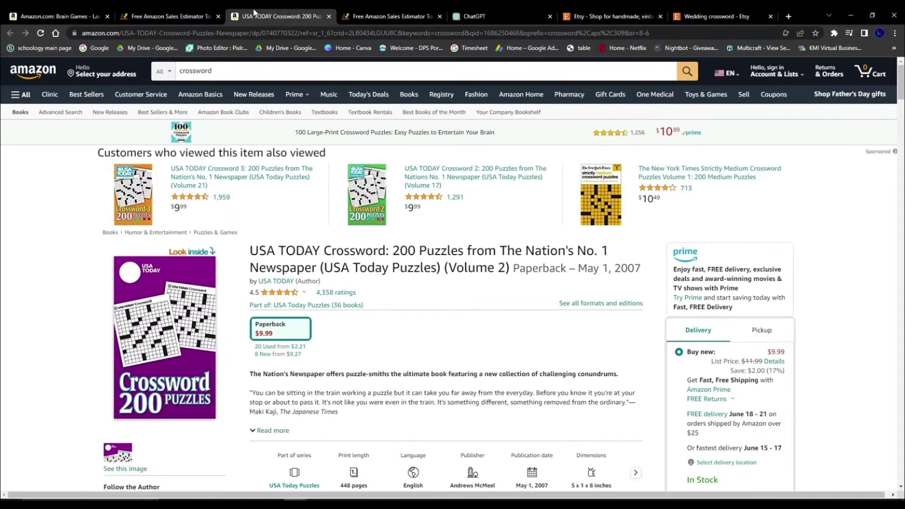
{"action": "scroll", "coordinate": [342, 223], "scroll_direction": "down", "scroll_amount": 1}
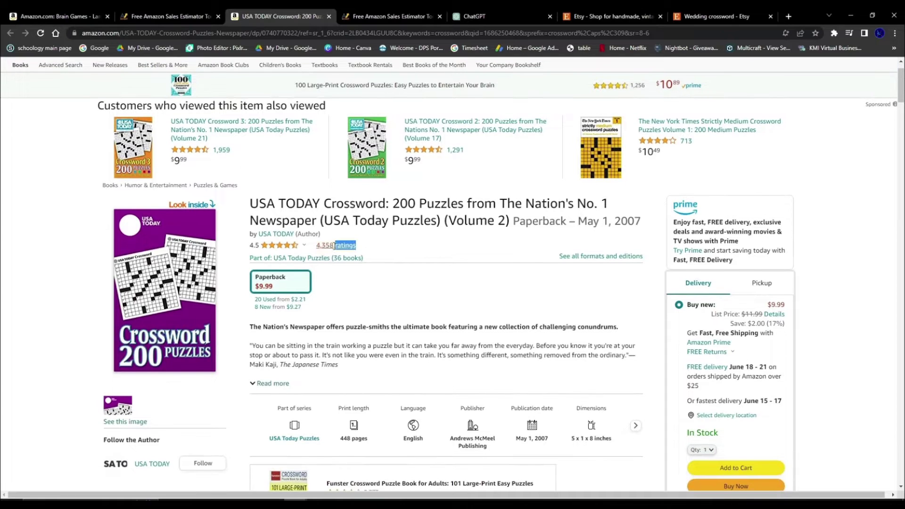
{"action": "key", "text": "ctrl+Tab"}
{"action": "scroll", "coordinate": [488, 252], "scroll_direction": "down", "scroll_amount": 2}
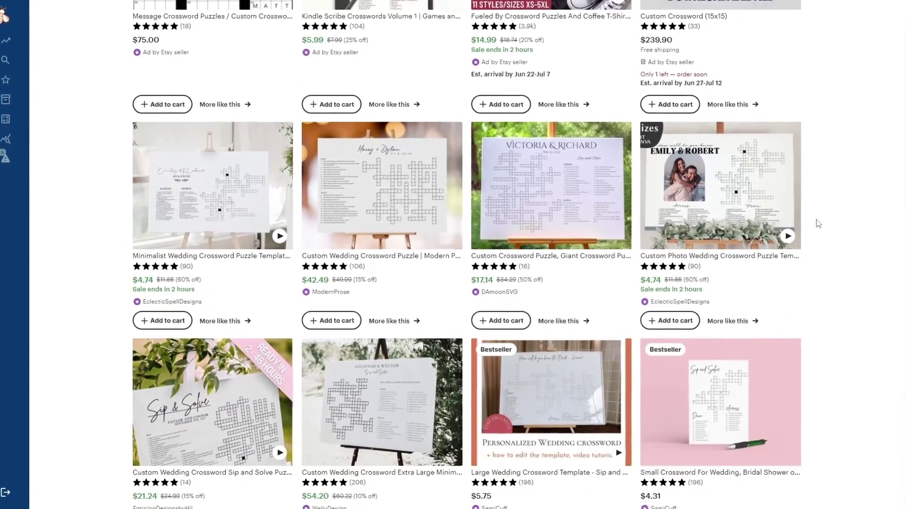
Search Etsy for 'Crossword puzzle wedding' and scroll through the 1,766 results.
{"action": "scroll", "coordinate": [830, 223], "scroll_direction": "down", "scroll_amount": 8}
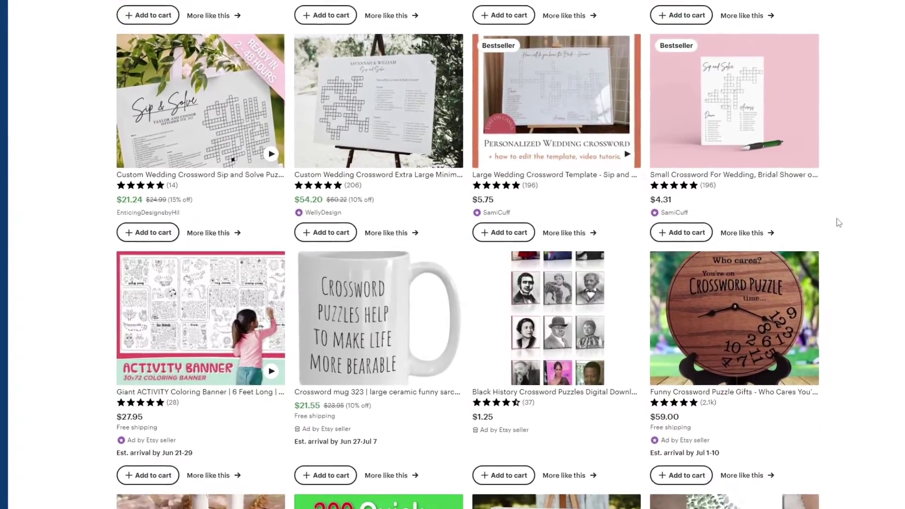
{"action": "scroll", "coordinate": [848, 222], "scroll_direction": "down", "scroll_amount": 8}
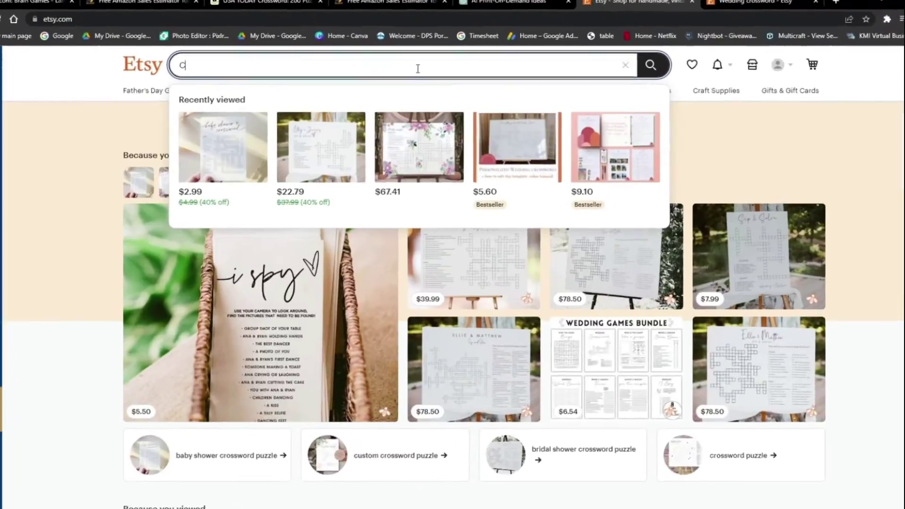
{"action": "type", "text": "Crossword puzzle wedding"}
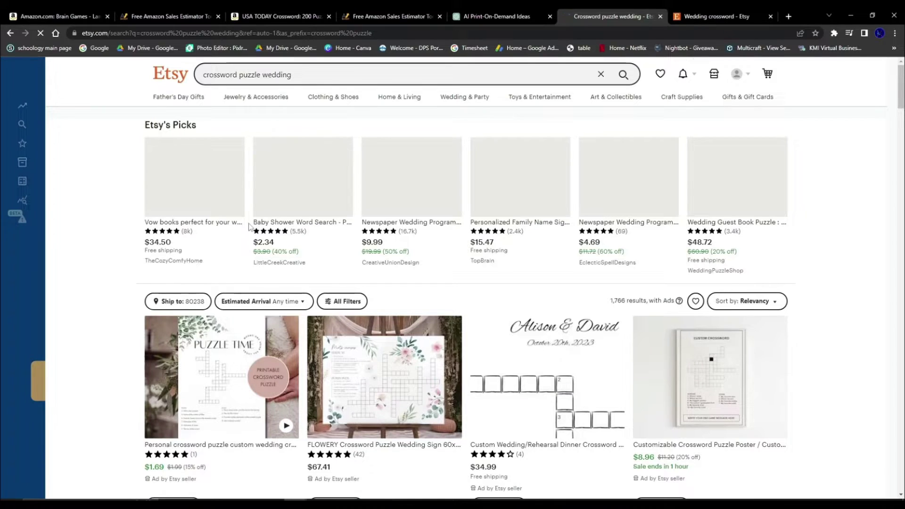
{"action": "scroll", "coordinate": [249, 227], "scroll_direction": "down", "scroll_amount": 2}
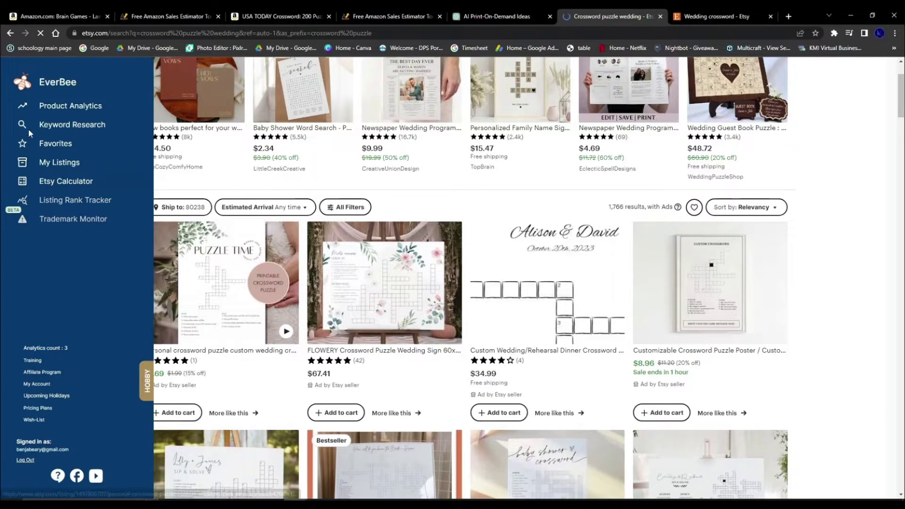
Run EverBee keyword research on 'Crossword' and then 'wedding crossword' to compare competition.
{"action": "left_click", "coordinate": [46, 132]}
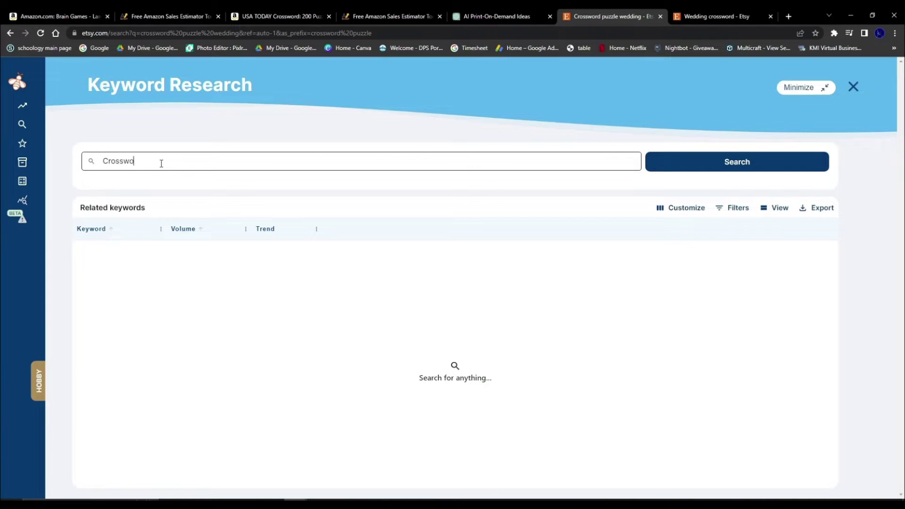
{"action": "type", "text": "Crossword"}
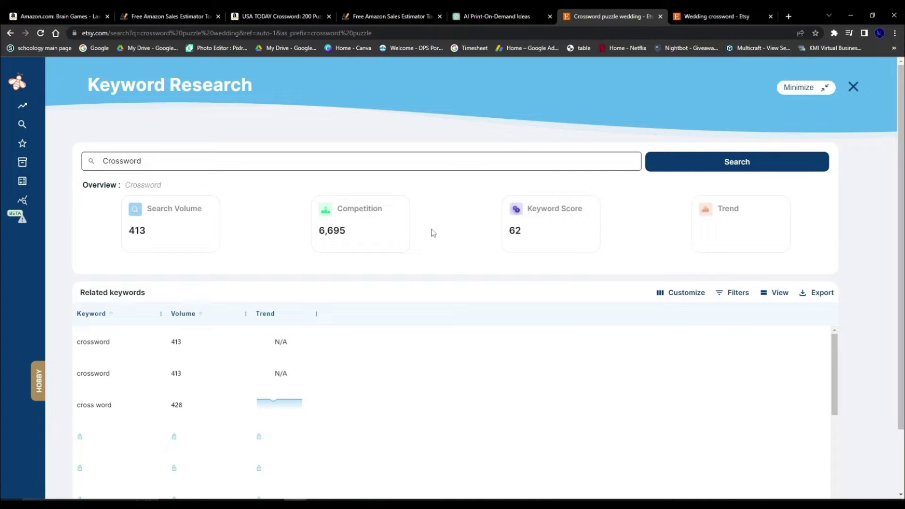
{"action": "left_click", "coordinate": [767, 161]}
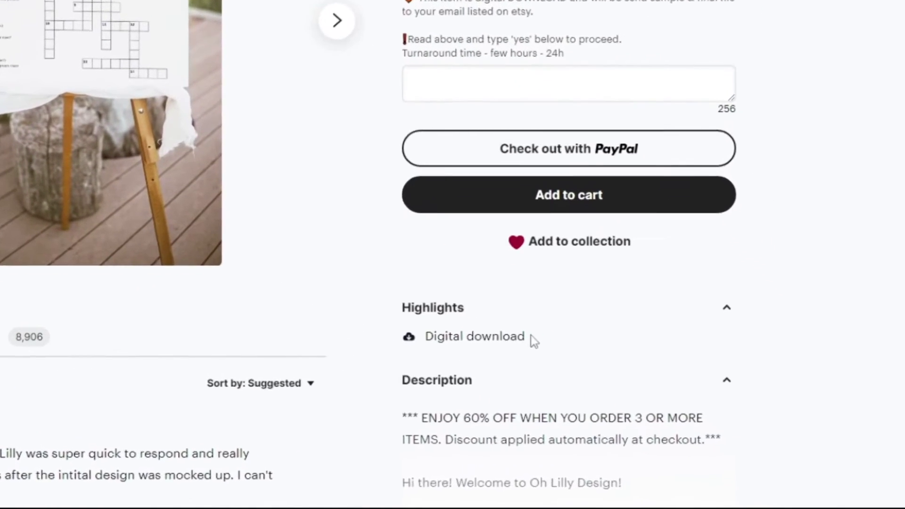
Highlight the listing's Digital download note, preview the green crossword template, and begin a ChatGPT question about popular themes.
{"action": "left_click_drag", "start_coordinate": [531, 335], "coordinate": [424, 336]}
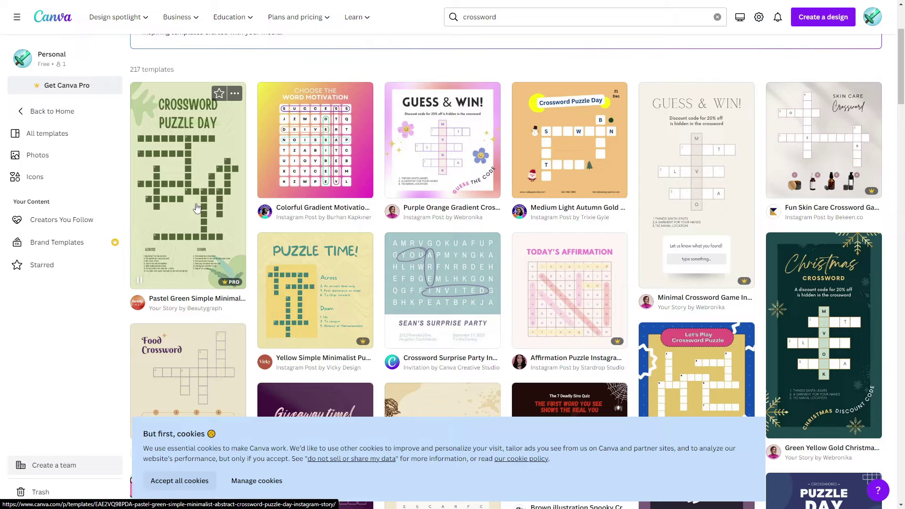
{"action": "left_click", "coordinate": [209, 237]}
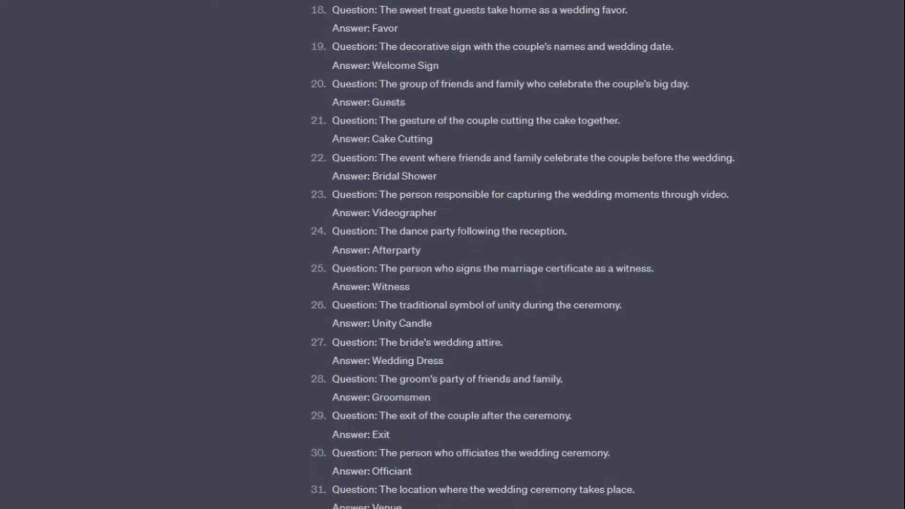
{"action": "type", "text": "are some of the more popular them"}
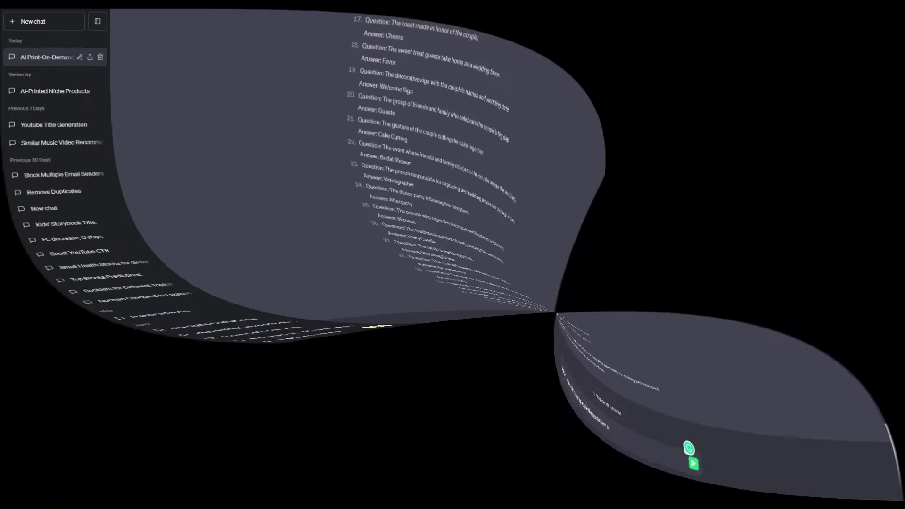
Ask ChatGPT which wedding themes are most popular, then which color themes.
{"action": "type", "text": "have at a wedding"}
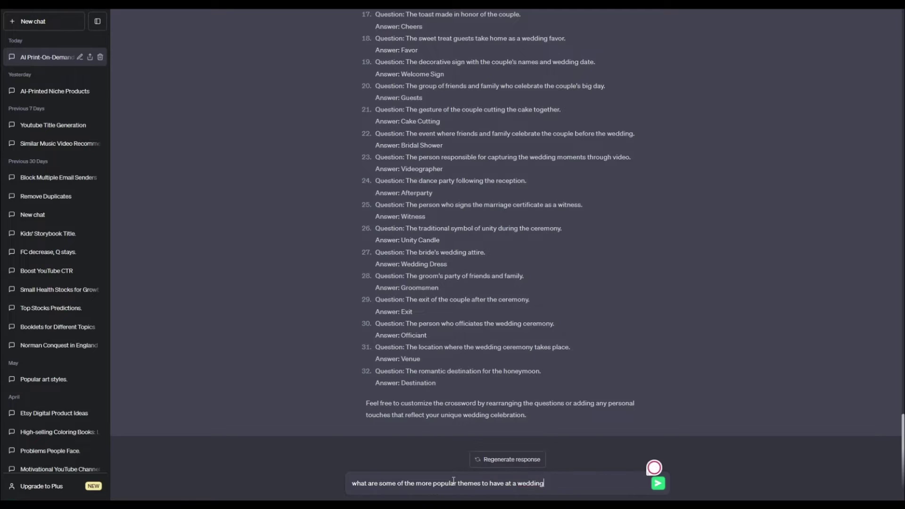
{"action": "type", "text": "?"}
{"action": "key", "text": "Return"}
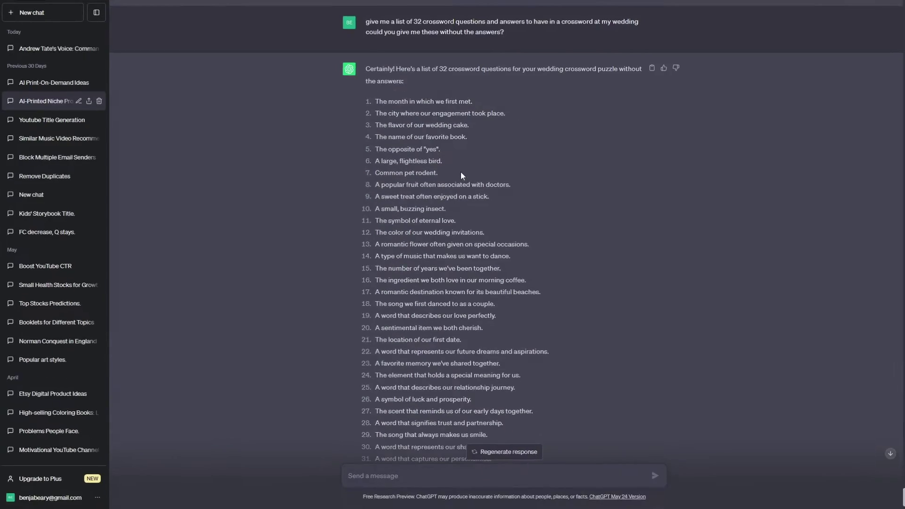
{"action": "left_click_drag", "start_coordinate": [448, 171], "coordinate": [339, 181]}
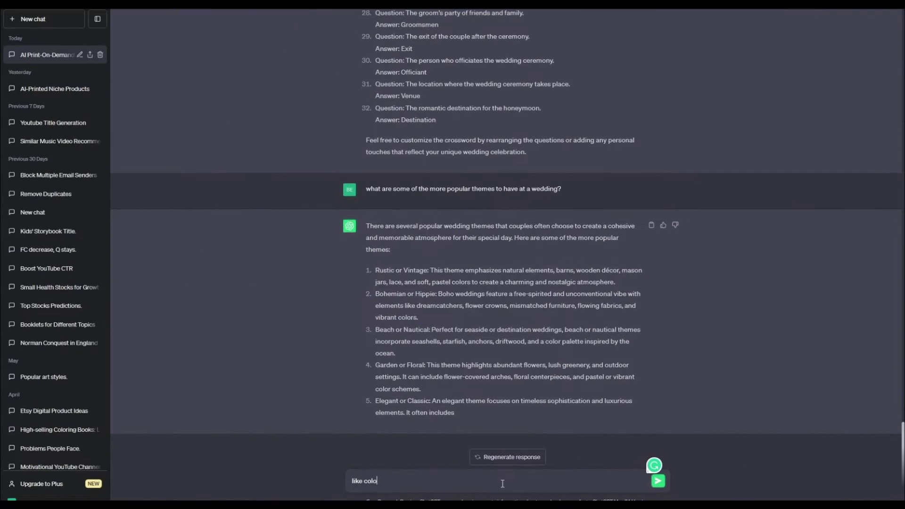
{"action": "type", "text": "r themes"}
{"action": "key", "text": "Return"}
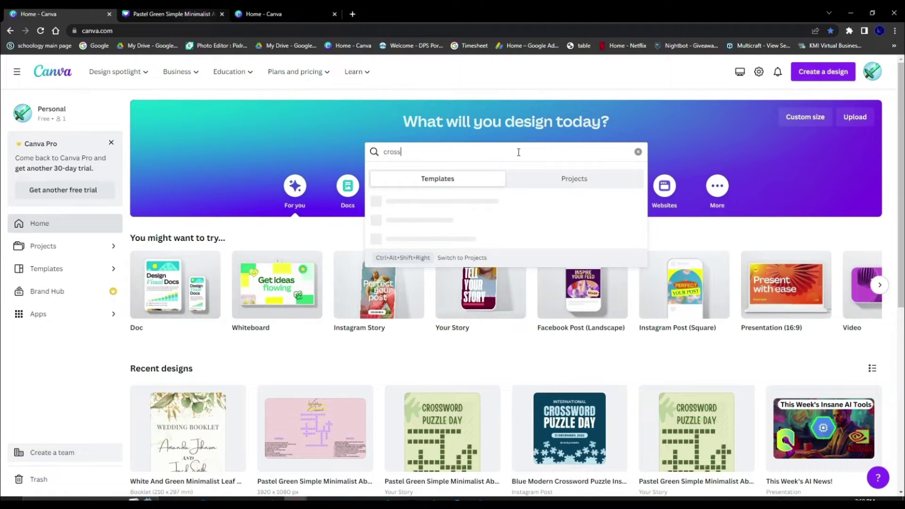
Search Canva templates for 'crossword' and open the pastel green Crossword Puzzle Day template.
{"action": "key", "text": "Return"}
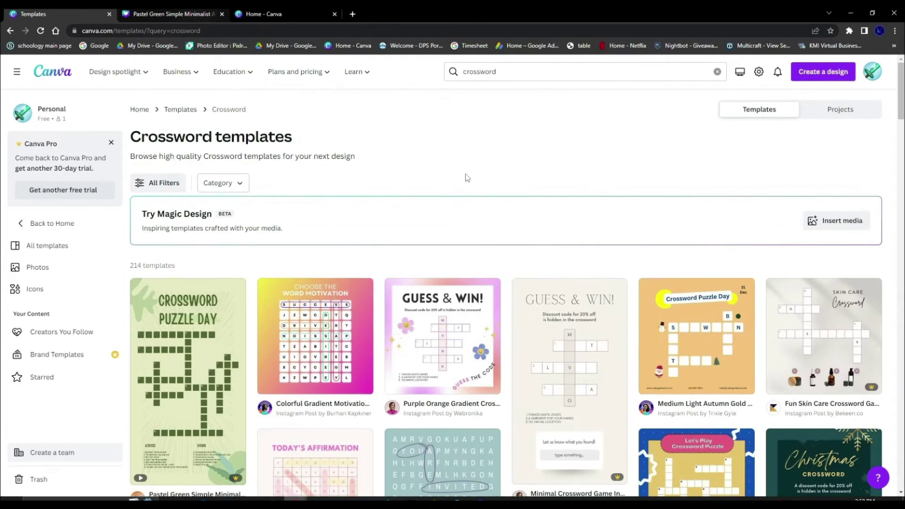
{"action": "left_click", "coordinate": [196, 324]}
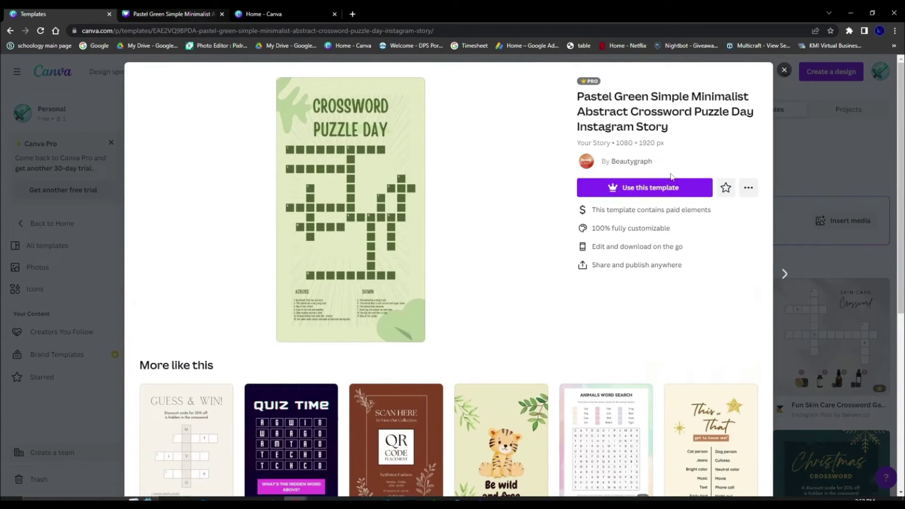
{"action": "left_click", "coordinate": [145, 10]}
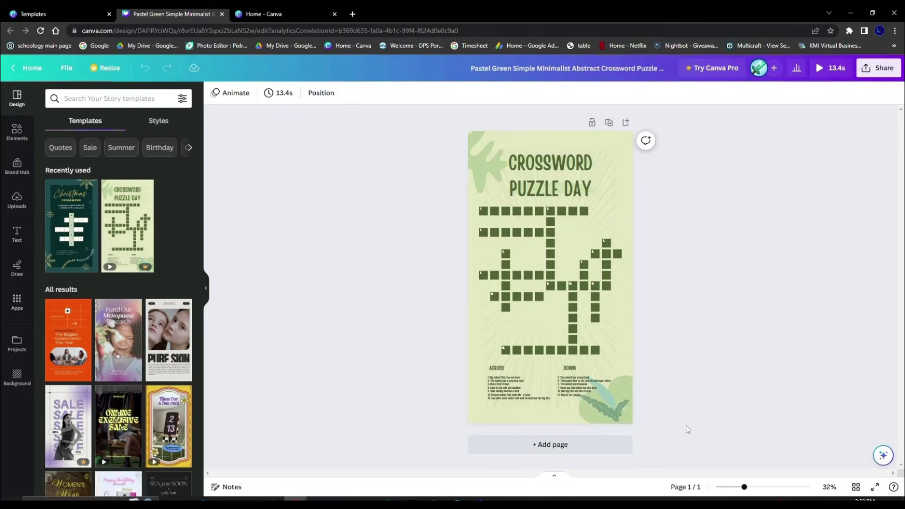
Lift the Wedding Crossword title, shift a yellow brush strip beneath it, and set the title back.
{"action": "left_click_drag", "start_coordinate": [686, 425], "coordinate": [407, 150]}
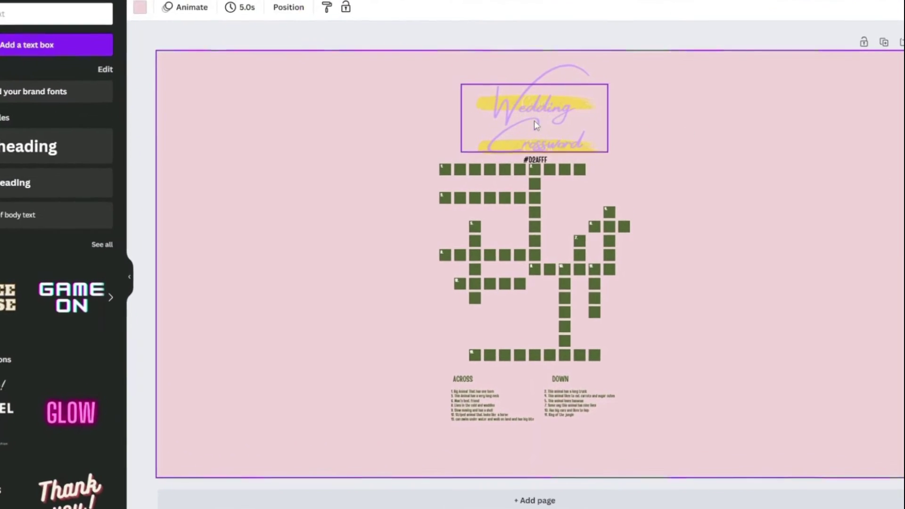
{"action": "left_click_drag", "start_coordinate": [534, 123], "coordinate": [641, 120]}
{"action": "left_click_drag", "start_coordinate": [479, 134], "coordinate": [472, 128]}
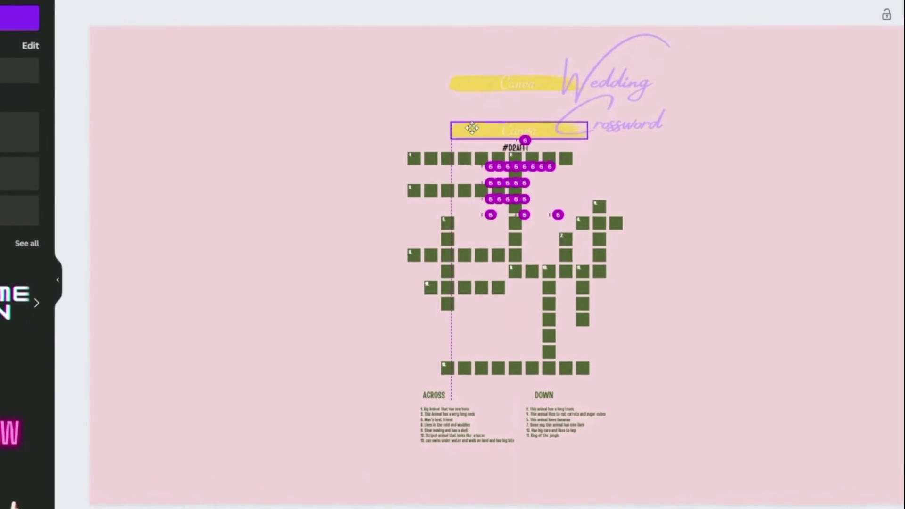
{"action": "left_click_drag", "start_coordinate": [624, 96], "coordinate": [508, 89]}
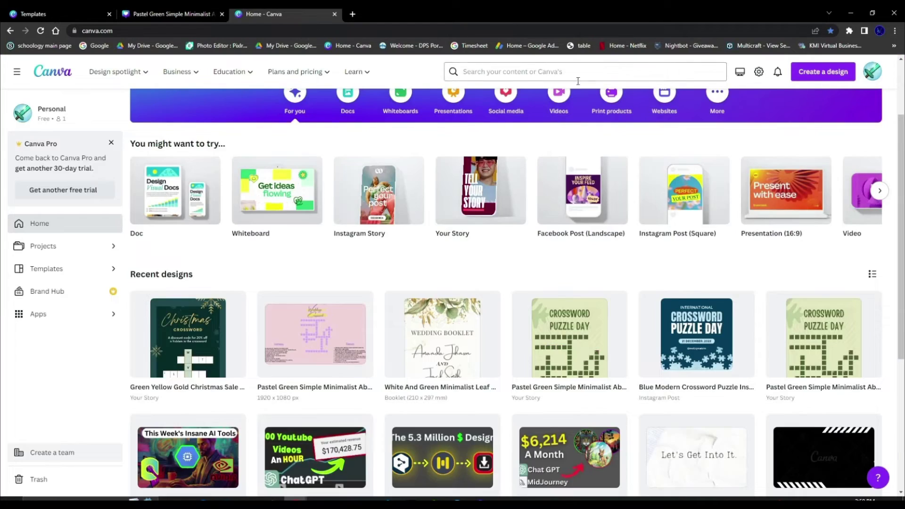
Create a custom-size 1920 × 1080 px design from the Create a design menu.
{"action": "left_click", "coordinate": [815, 73]}
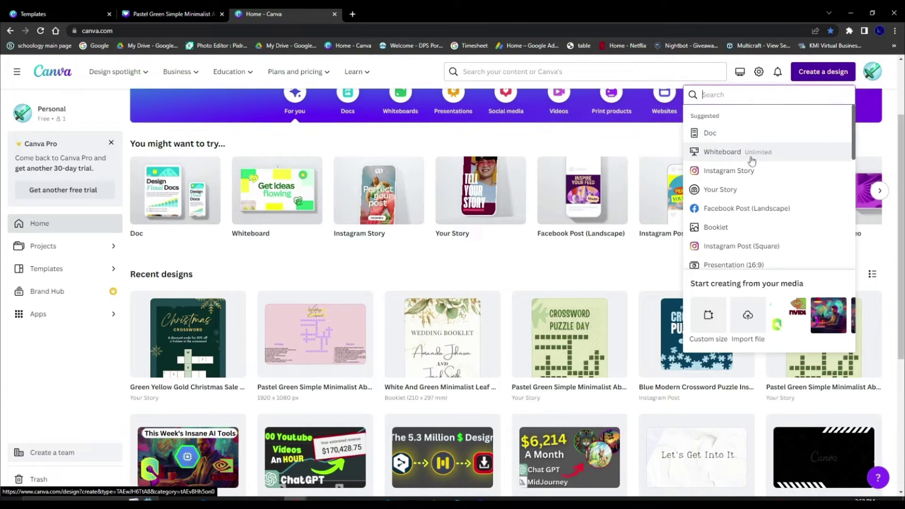
{"action": "left_click", "coordinate": [715, 316]}
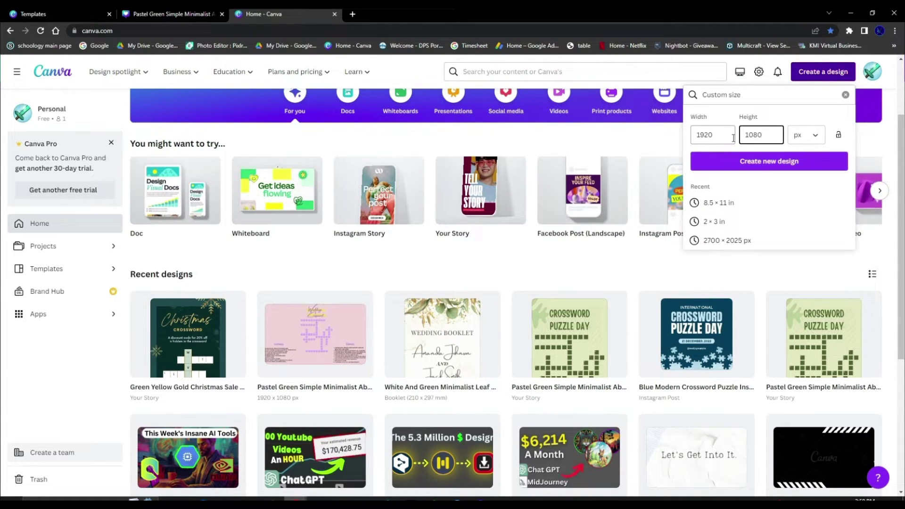
{"action": "left_click", "coordinate": [738, 161]}
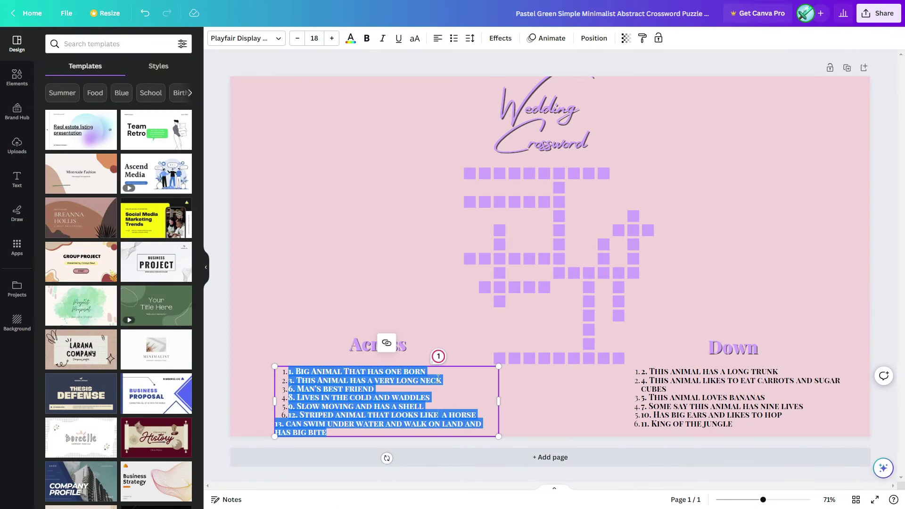
Replace the old Across clues with the wedding clue text and enlarge the clue group.
{"action": "key", "text": "BackSpace"}
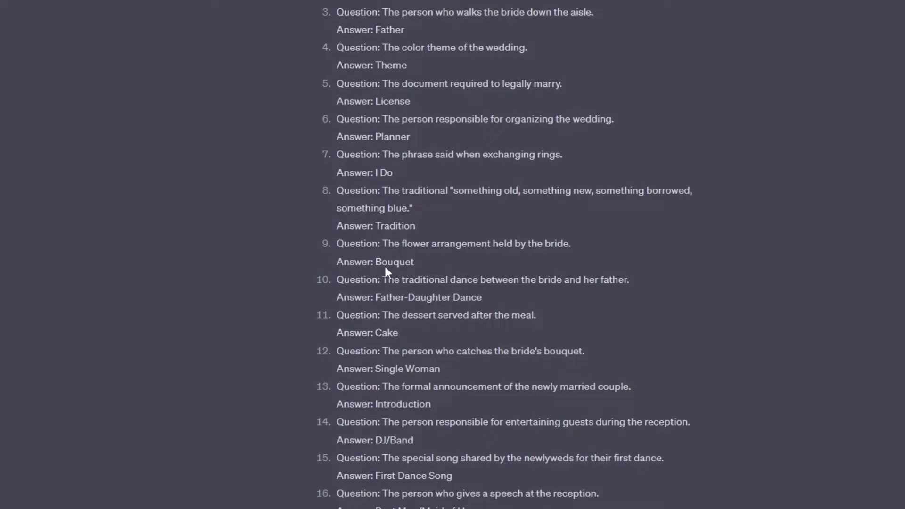
{"action": "scroll", "coordinate": [385, 267], "scroll_direction": "down", "scroll_amount": 5}
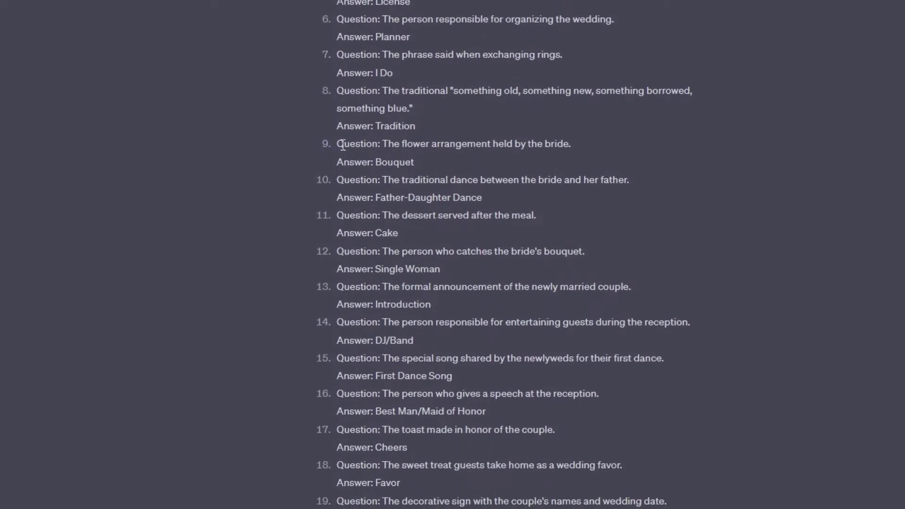
{"action": "left_click_drag", "start_coordinate": [335, 190], "coordinate": [429, 61]}
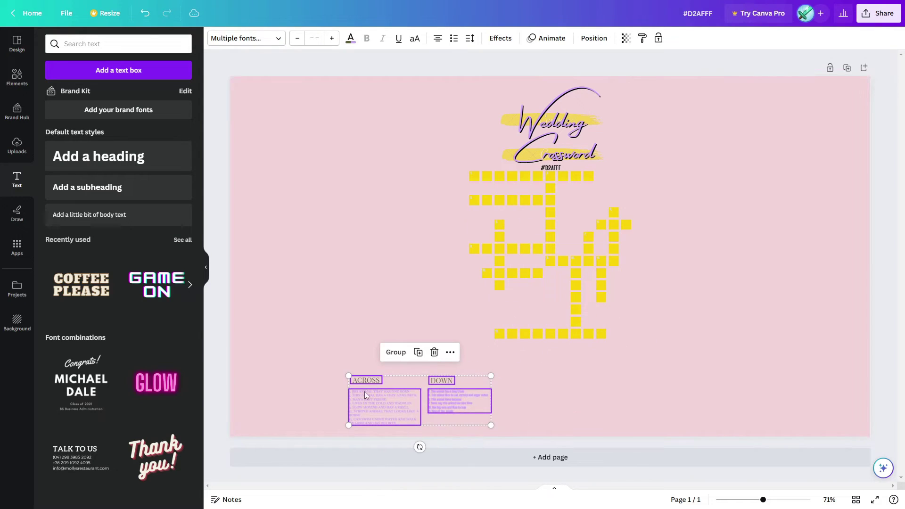
{"action": "left_click_drag", "start_coordinate": [491, 376], "coordinate": [756, 347]}
{"action": "left_click", "coordinate": [756, 347]}
Move Across clues left, Down clues to the bottom right, and mirror a flower copy into the top-left corner.
{"action": "left_click_drag", "start_coordinate": [297, 242], "coordinate": [427, 405]}
{"action": "left_click_drag", "start_coordinate": [397, 393], "coordinate": [294, 402]}
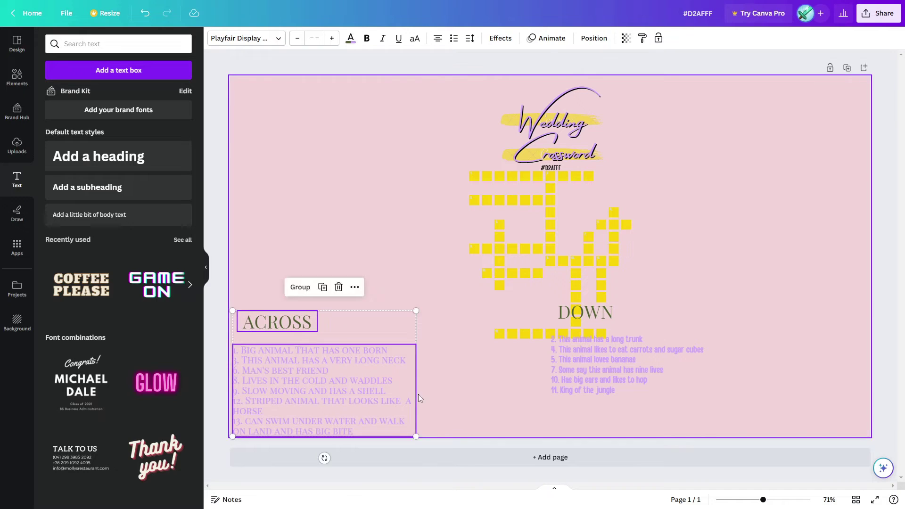
{"action": "left_click", "coordinate": [673, 423]}
{"action": "left_click_drag", "start_coordinate": [616, 381], "coordinate": [616, 381]}
{"action": "left_click_drag", "start_coordinate": [570, 346], "coordinate": [729, 387]}
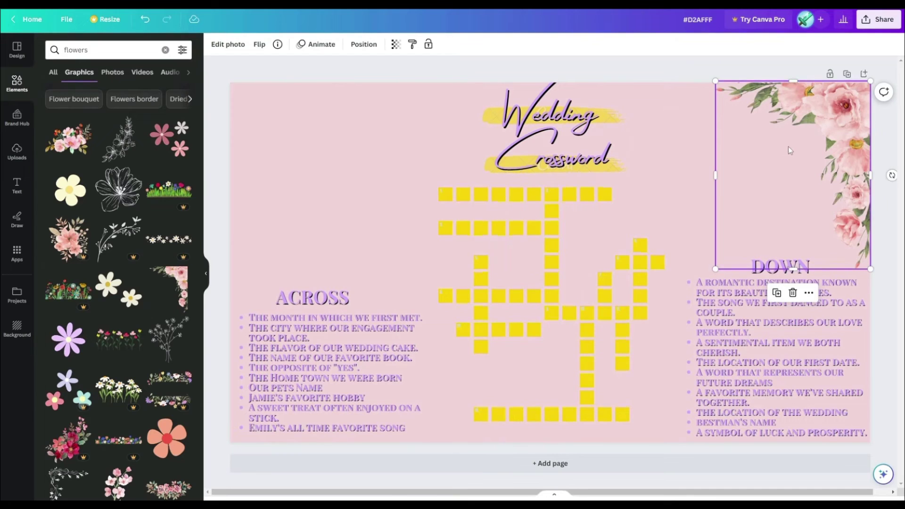
{"action": "left_click_drag", "start_coordinate": [788, 146], "coordinate": [270, 162]}
{"action": "left_click", "coordinate": [276, 71]}
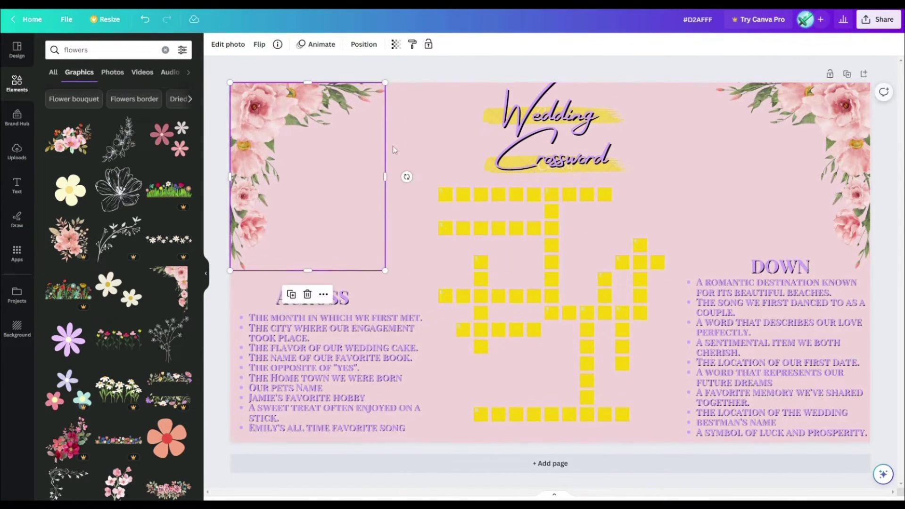
Check the flower and Wedding Crossword title, then undo the last grid change.
{"action": "left_click", "coordinate": [401, 137]}
{"action": "left_click", "coordinate": [613, 160]}
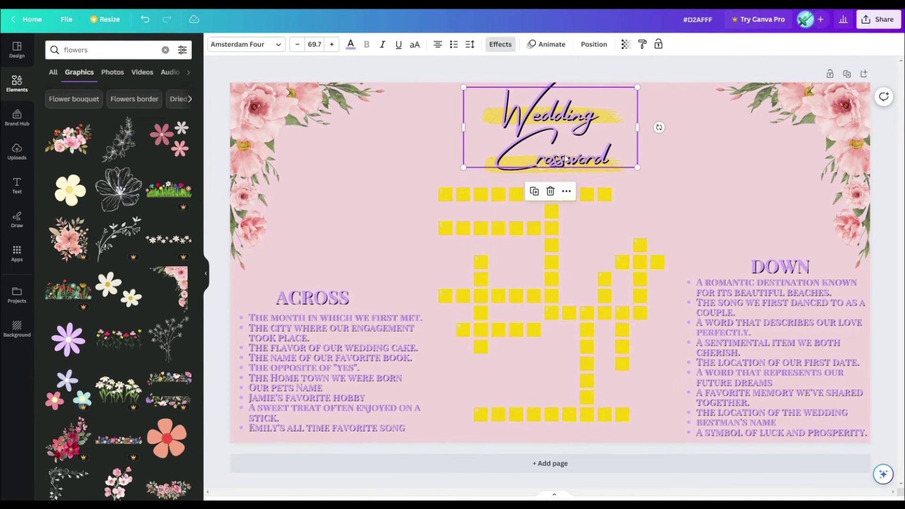
{"action": "left_click", "coordinate": [697, 170]}
{"action": "key", "text": "ctrl+z"}
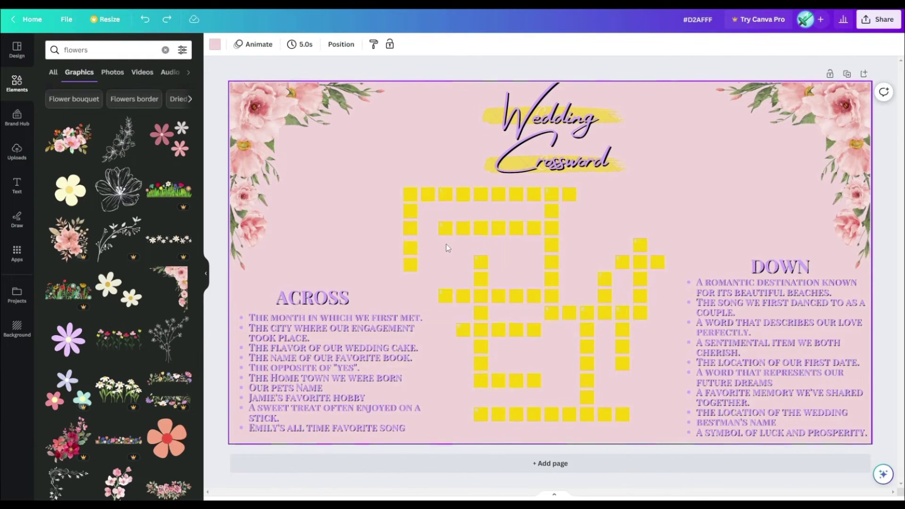
Move the six-square row left to join the grid and nudge a square into line.
{"action": "left_click", "coordinate": [463, 223]}
{"action": "left_click_drag", "start_coordinate": [463, 223], "coordinate": [358, 219]}
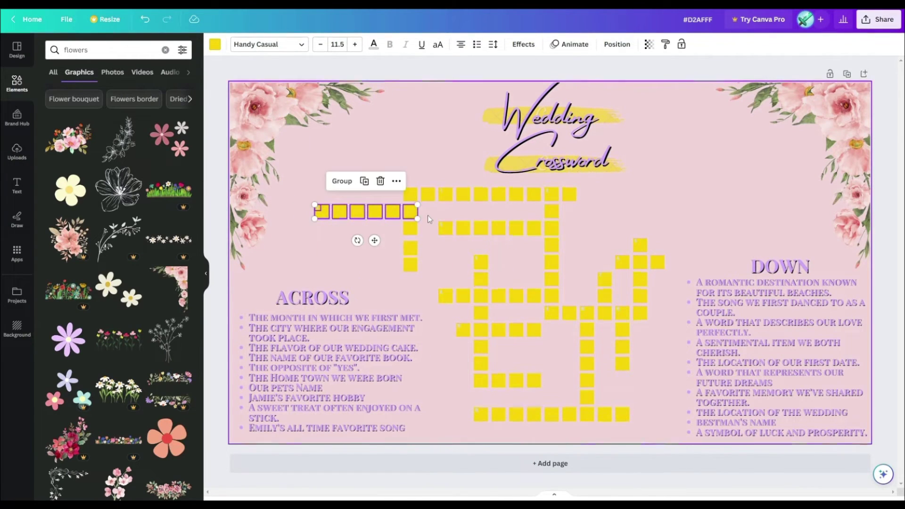
{"action": "left_click", "coordinate": [428, 216]}
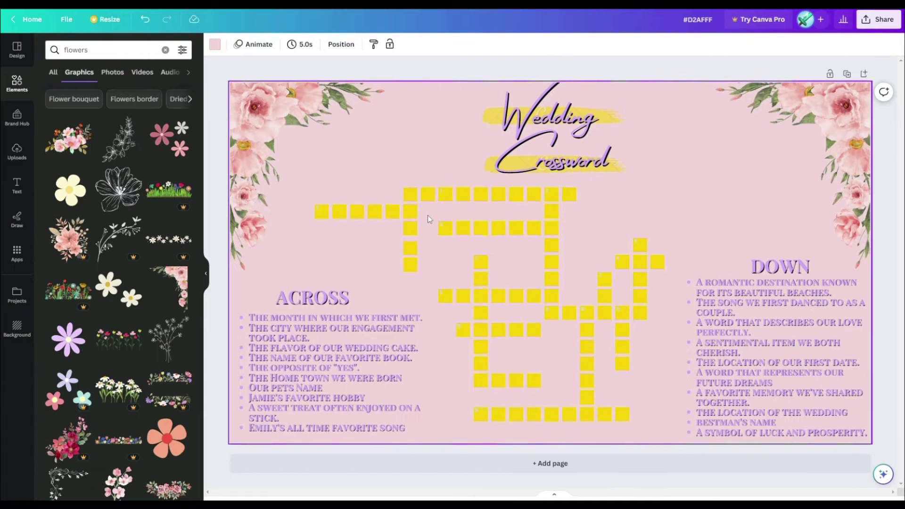
{"action": "left_click_drag", "start_coordinate": [411, 229], "coordinate": [414, 231]}
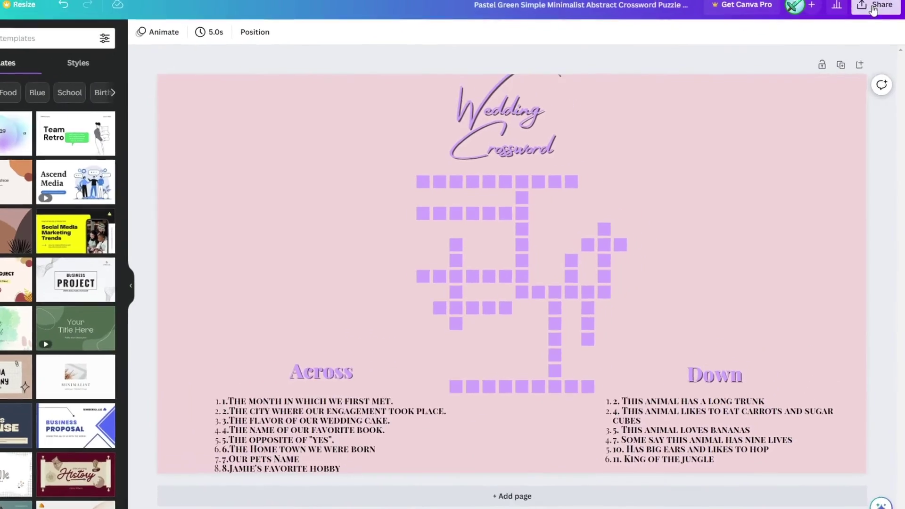
Download the crossword as a PDF Standard file, then bring up File Explorer.
{"action": "left_click", "coordinate": [878, 12]}
{"action": "left_click", "coordinate": [742, 254]}
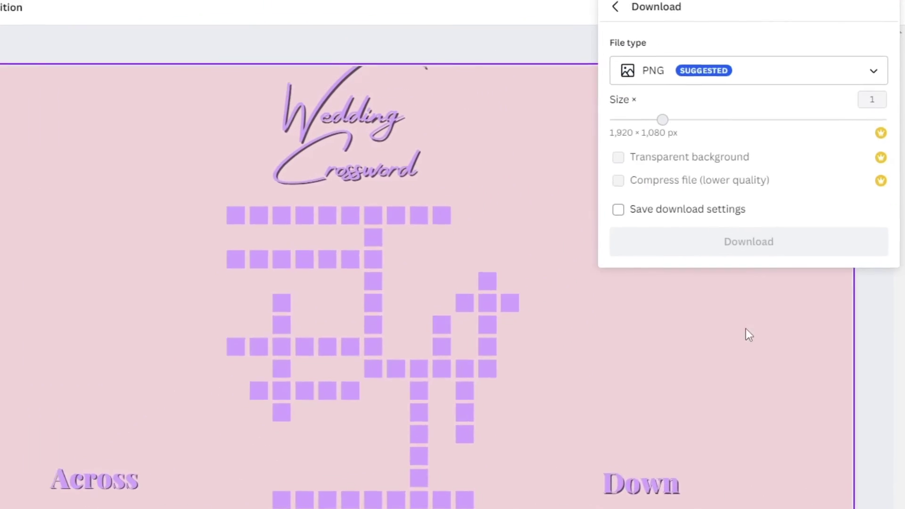
{"action": "left_click", "coordinate": [716, 70]}
{"action": "left_click", "coordinate": [587, 238]}
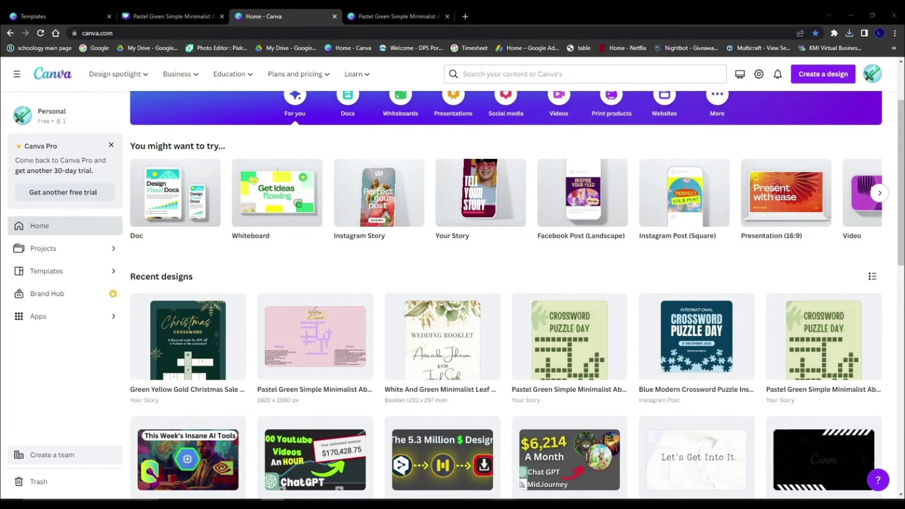
{"action": "key", "text": "super+e"}
Confirm the PDF in the Downloads folder, then return to Canva's new-design list to import a file.
{"action": "left_click", "coordinate": [662, 169]}
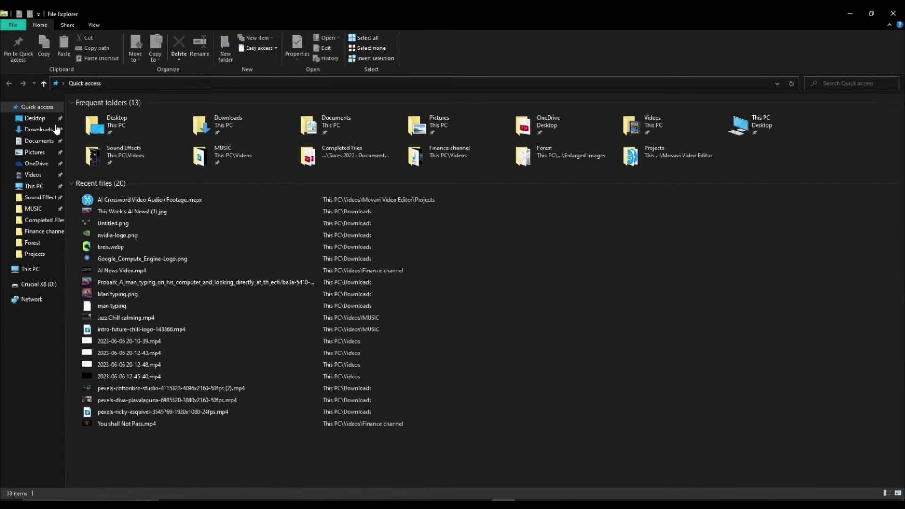
{"action": "left_click", "coordinate": [38, 134]}
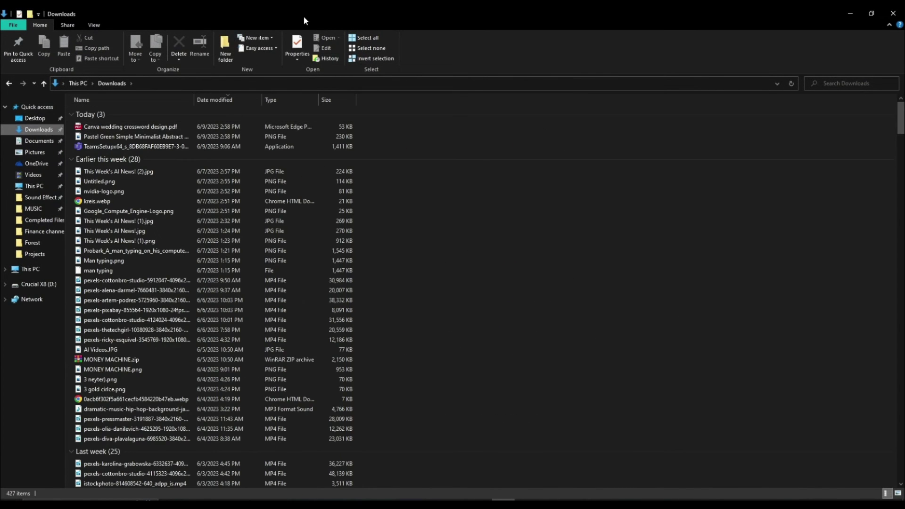
{"action": "left_click_drag", "start_coordinate": [303, 16], "coordinate": [275, 166]}
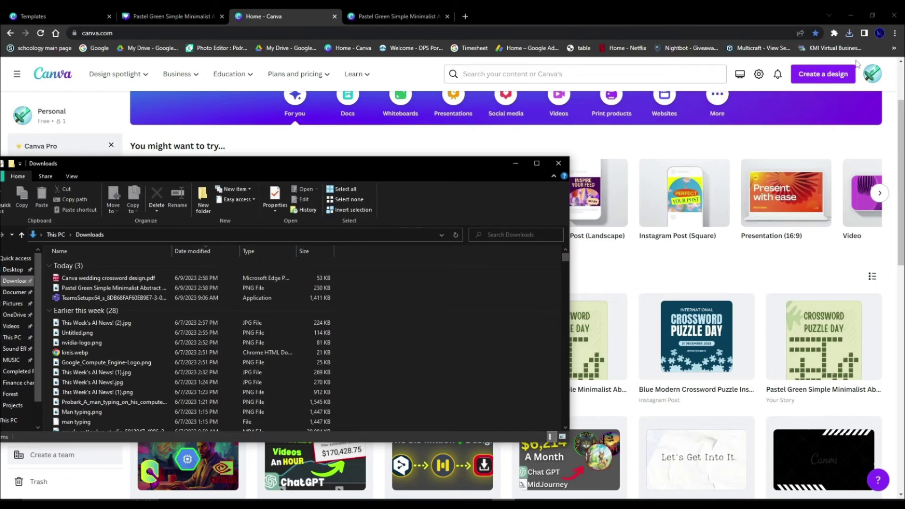
{"action": "left_click", "coordinate": [831, 78]}
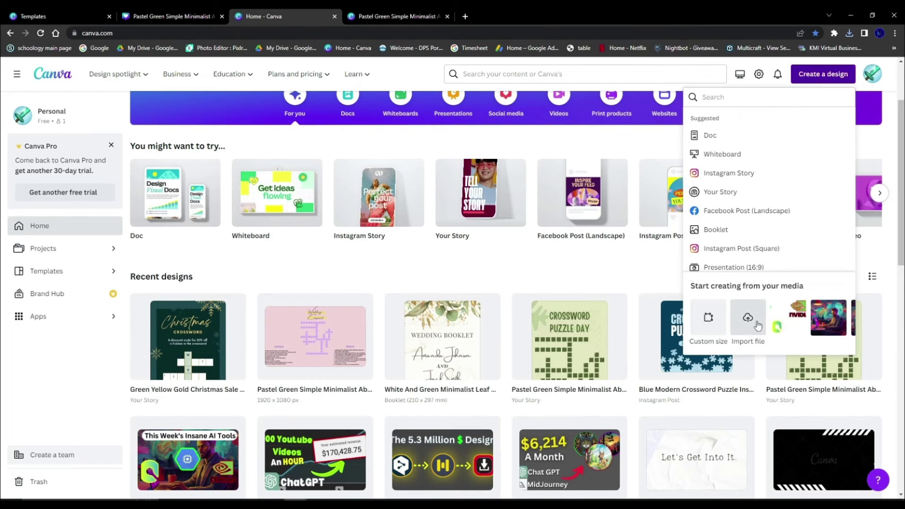
{"action": "left_click", "coordinate": [748, 318]}
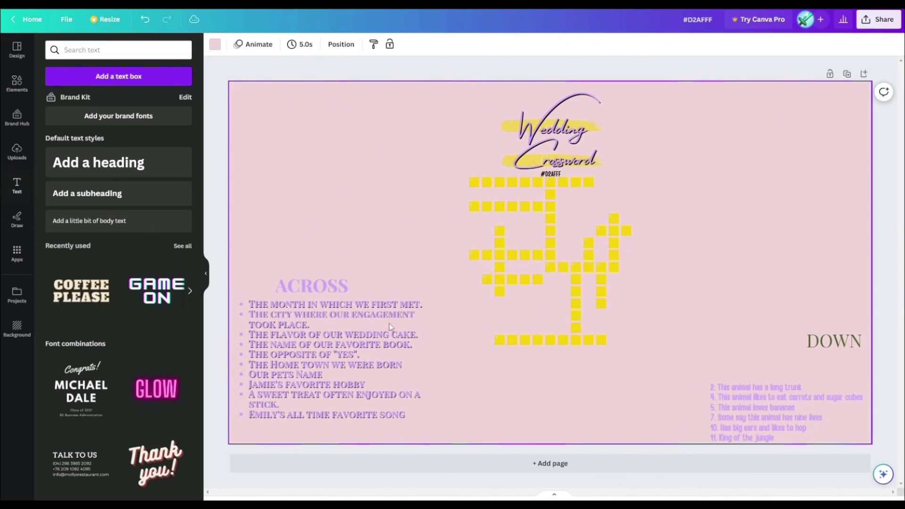
Align the ACROSS heading with the grid and lower its clue list slightly beneath it.
{"action": "left_click_drag", "start_coordinate": [389, 323], "coordinate": [377, 349]}
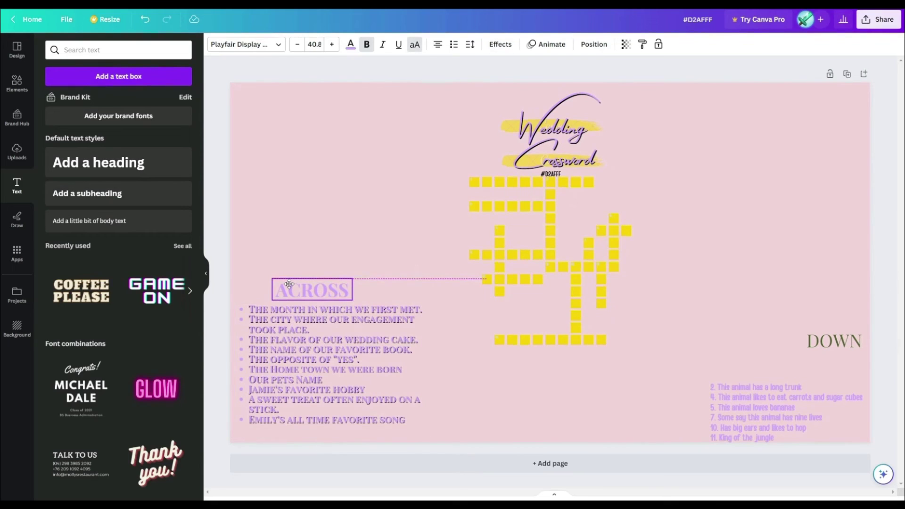
{"action": "left_click", "coordinate": [330, 200]}
{"action": "left_click_drag", "start_coordinate": [307, 324], "coordinate": [309, 369]}
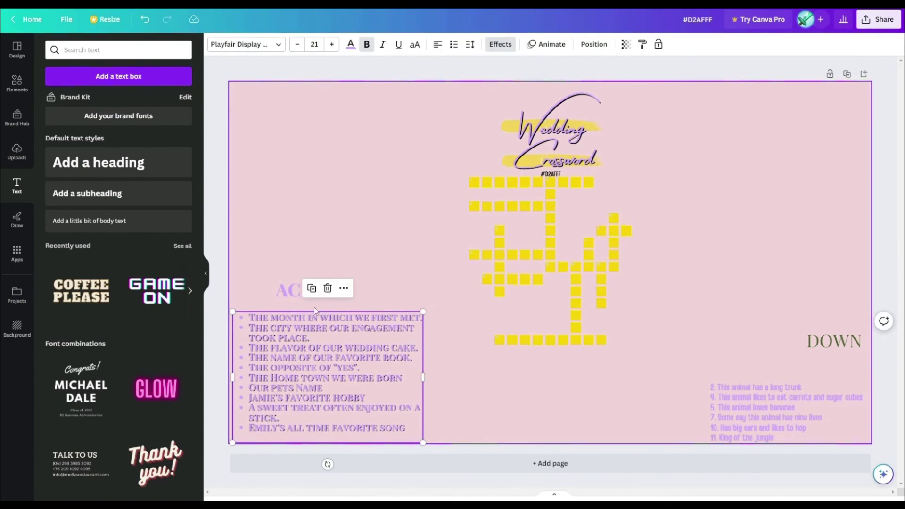
{"action": "left_click", "coordinate": [401, 238]}
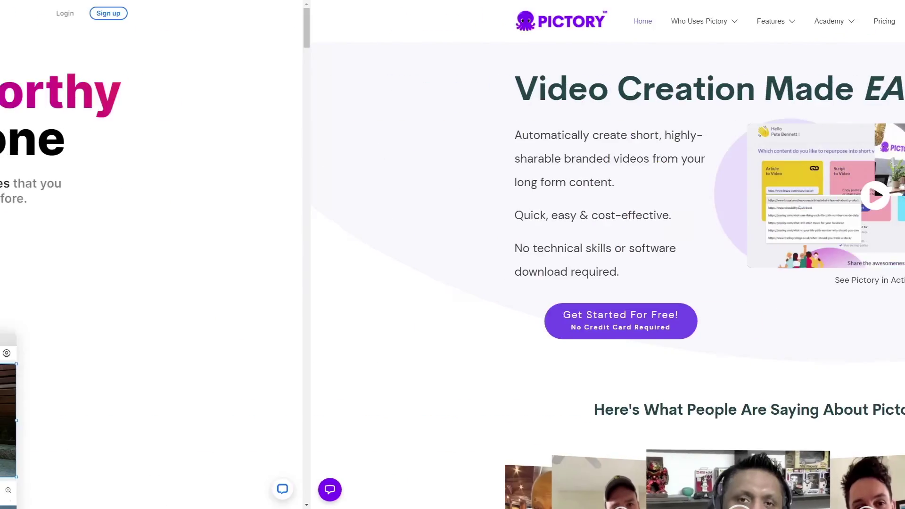